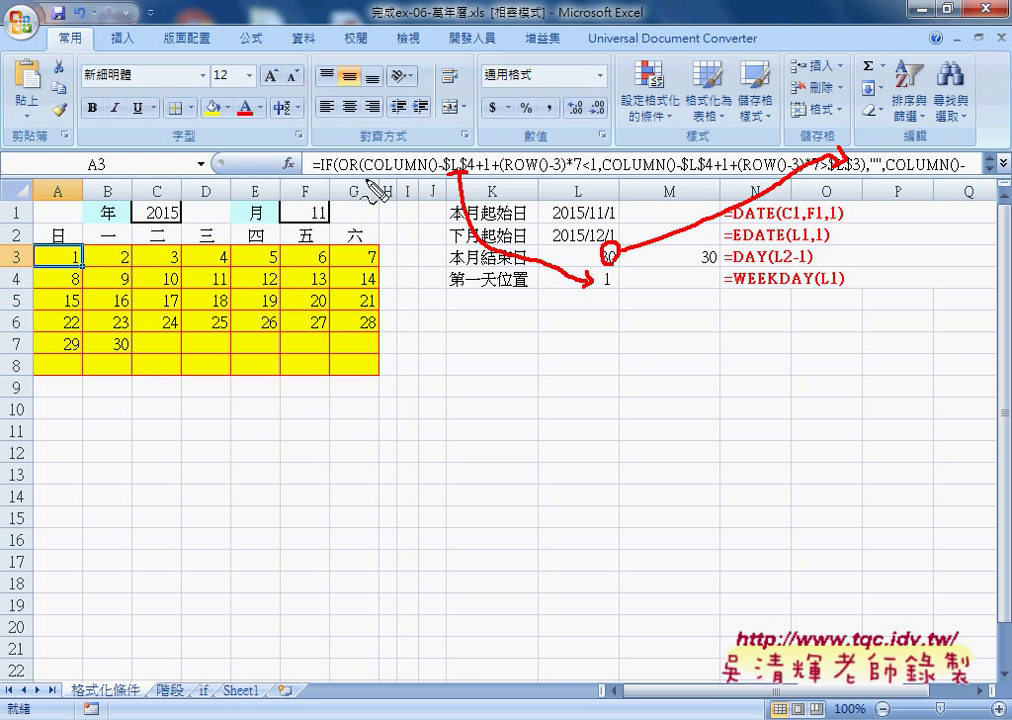
# Clear the red pen annotations to reveal the November 2015 calendar grid and its helper cells.
pyautogui.press('Escape')
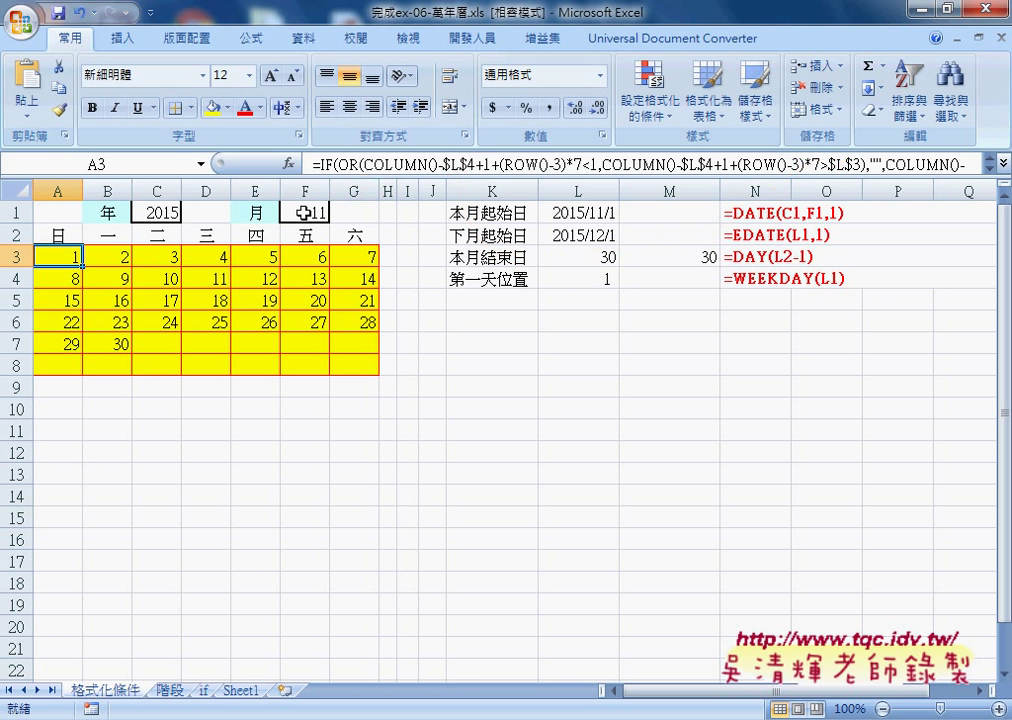
# Switch the month drop-down in F1 to 12, then to 10.
pyautogui.click(314, 212)
pyautogui.click(339, 213)
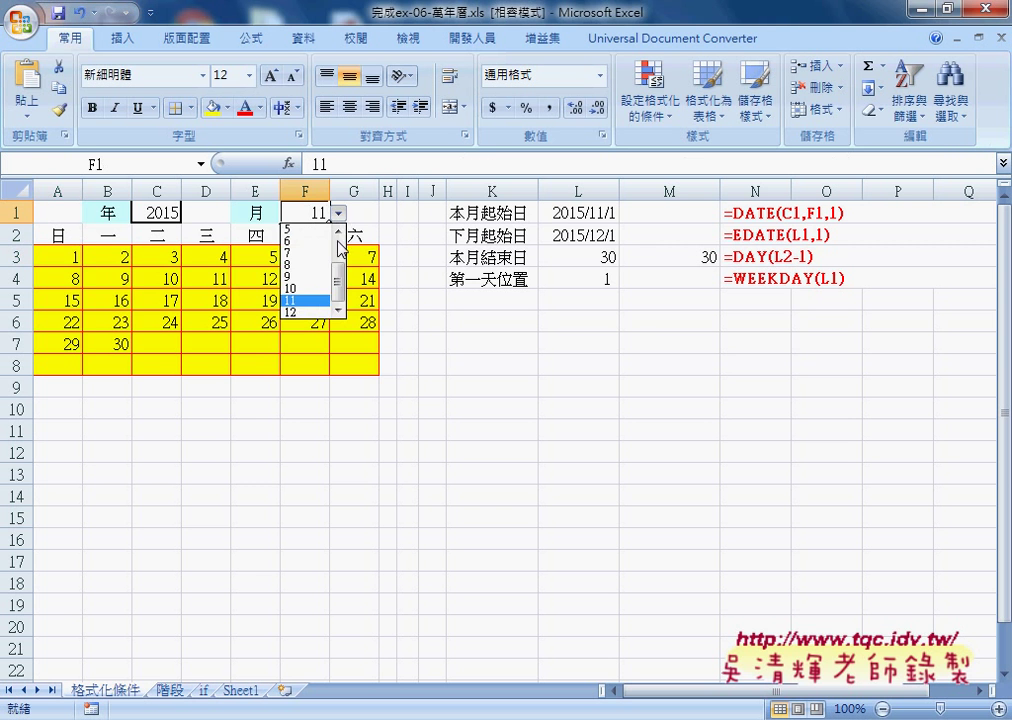
pyautogui.click(311, 313)
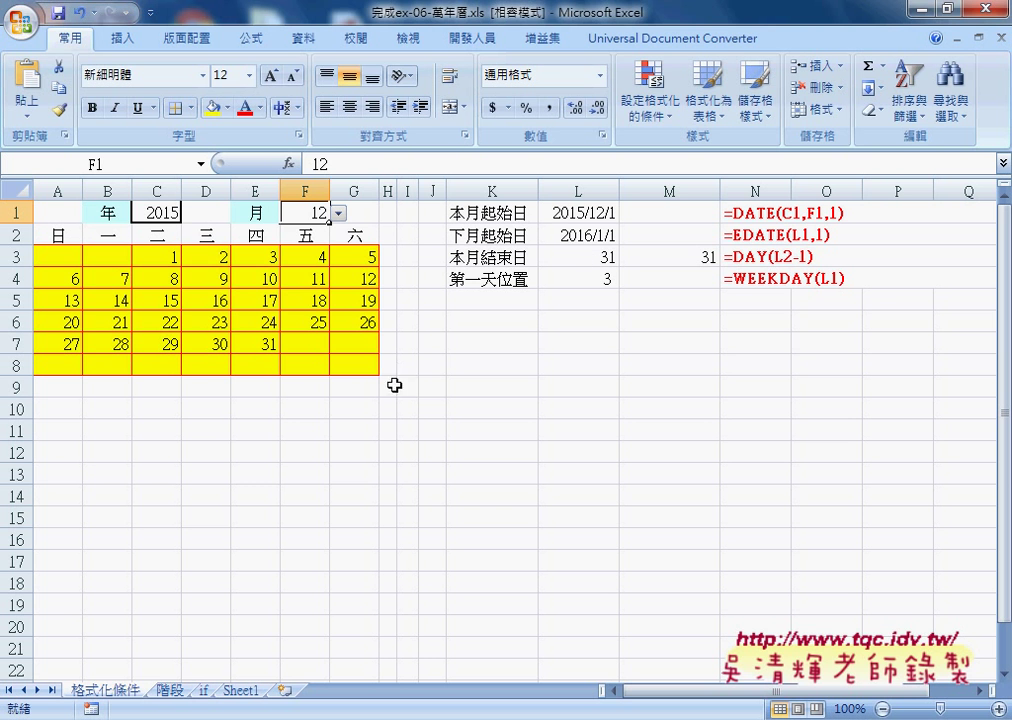
pyautogui.click(339, 213)
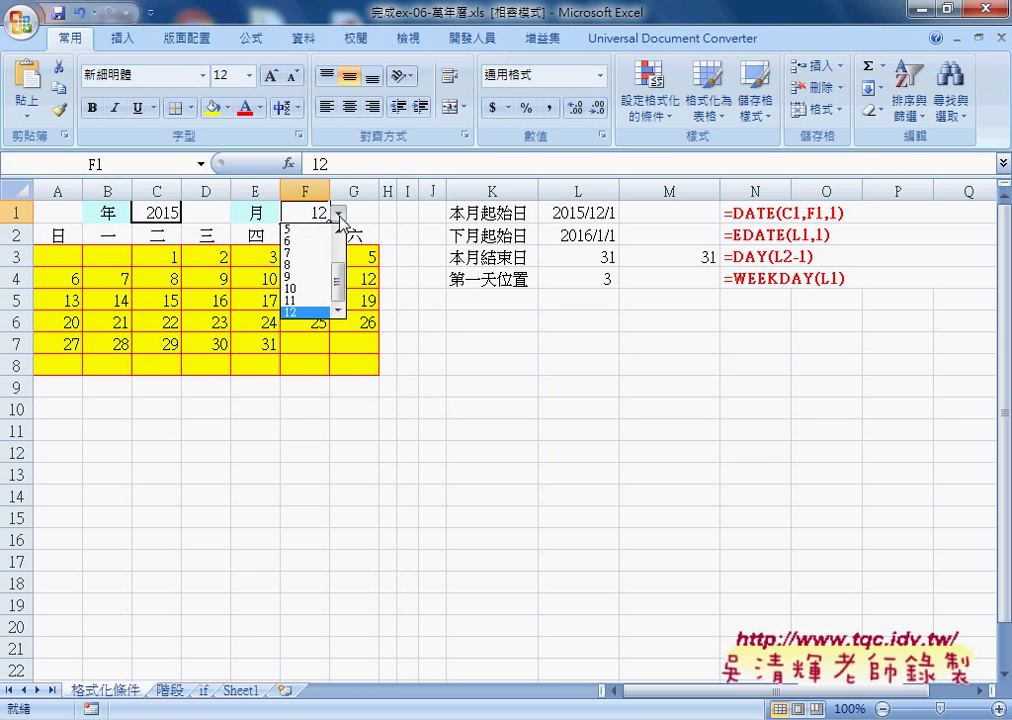
pyautogui.click(312, 285)
# Change the year in C1 to 2016, then 2018, and set the month to 8.
pyautogui.click(180, 211)
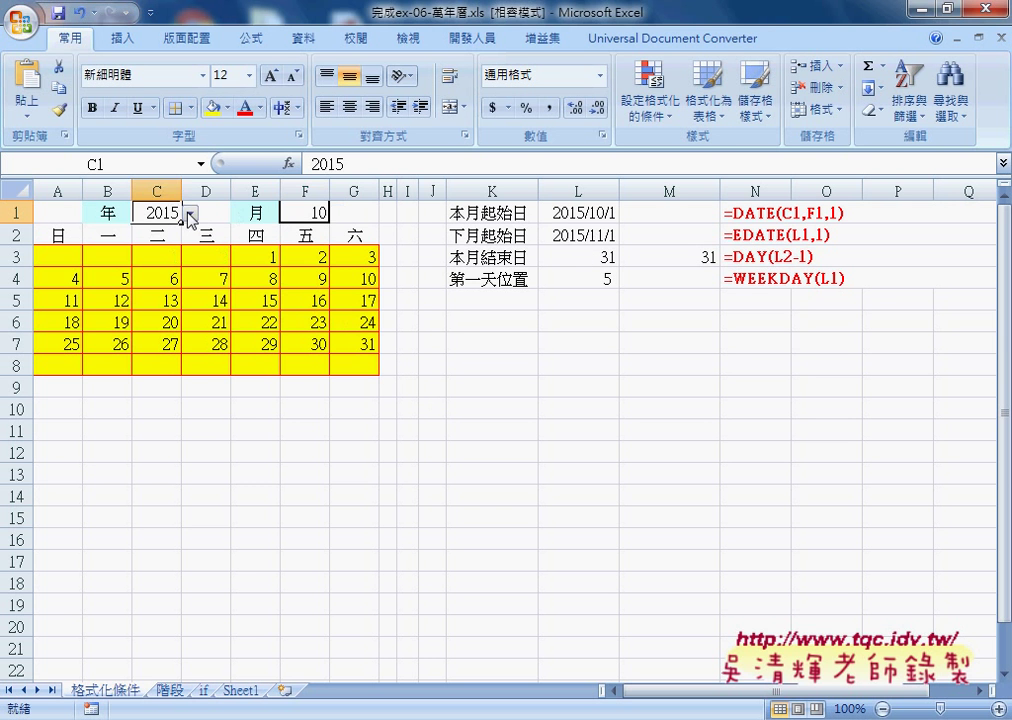
pyautogui.click(190, 213)
pyautogui.click(160, 265)
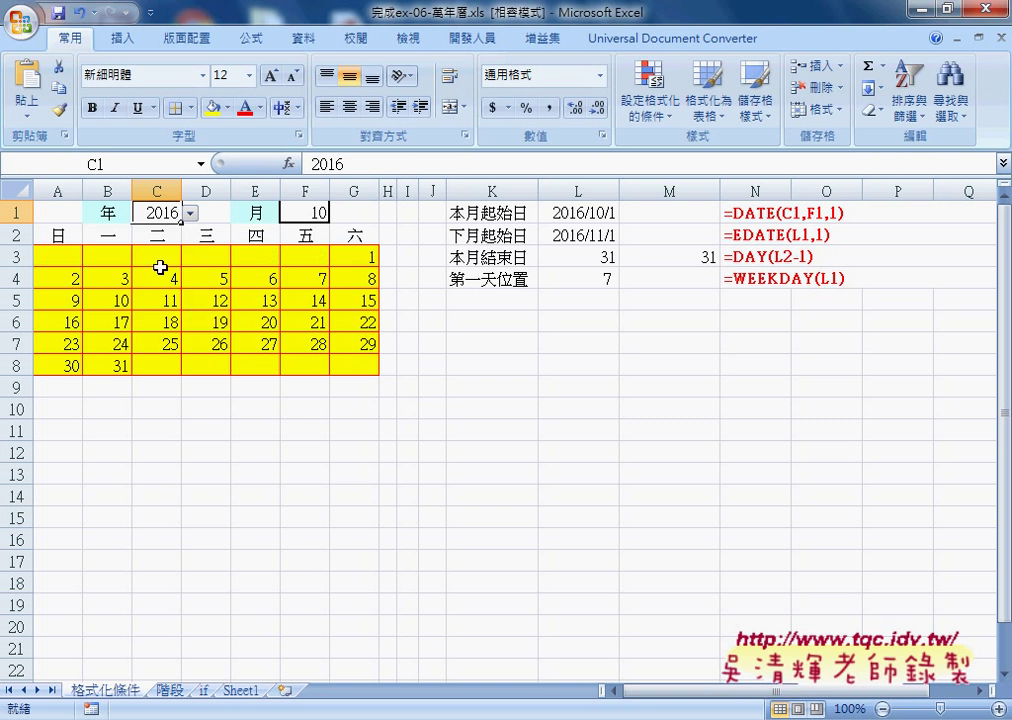
pyautogui.click(190, 213)
pyautogui.click(122, 284)
pyautogui.click(300, 213)
pyautogui.click(339, 213)
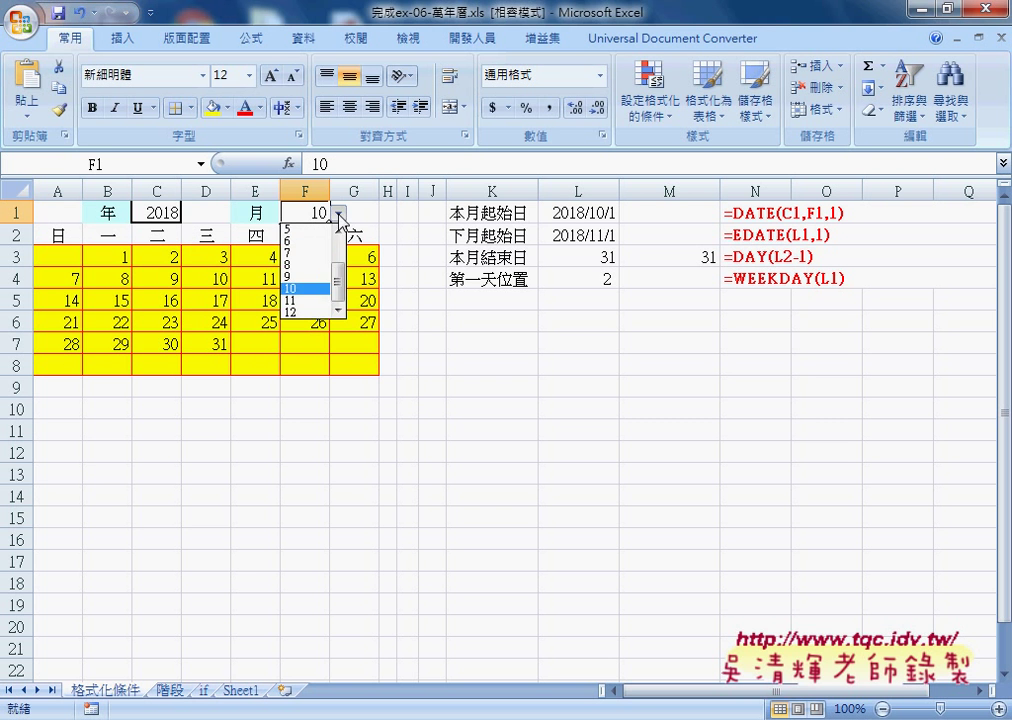
pyautogui.click(316, 253)
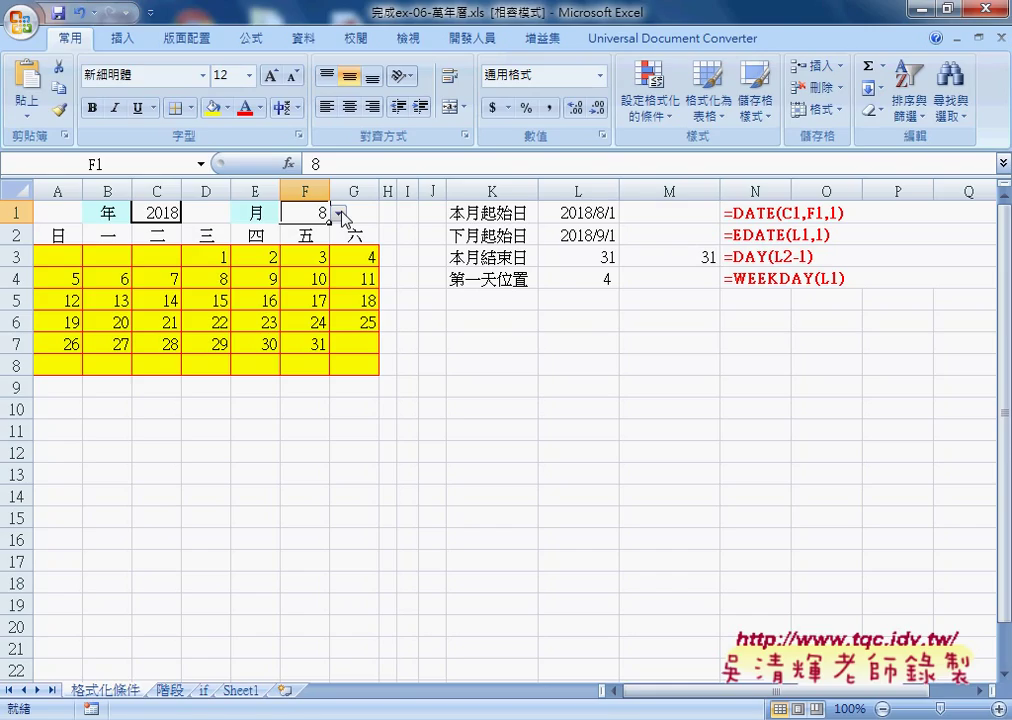
# Set month 7 so the grid shows July 2018, then select A3 to show its day formula.
pyautogui.click(145, 212)
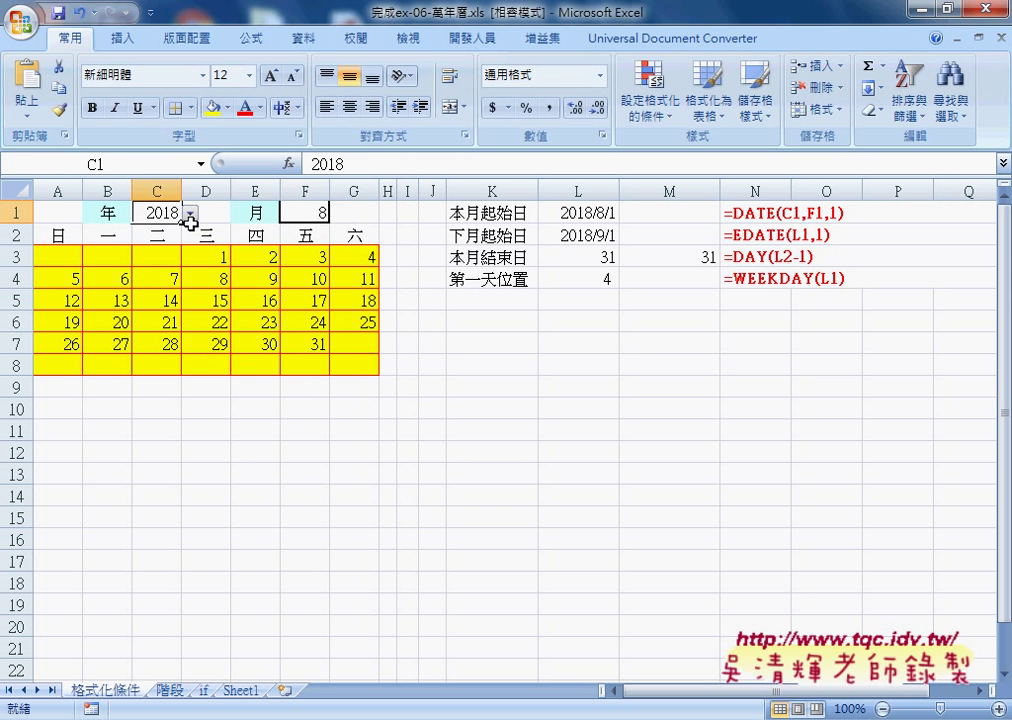
pyautogui.click(318, 214)
pyautogui.click(341, 216)
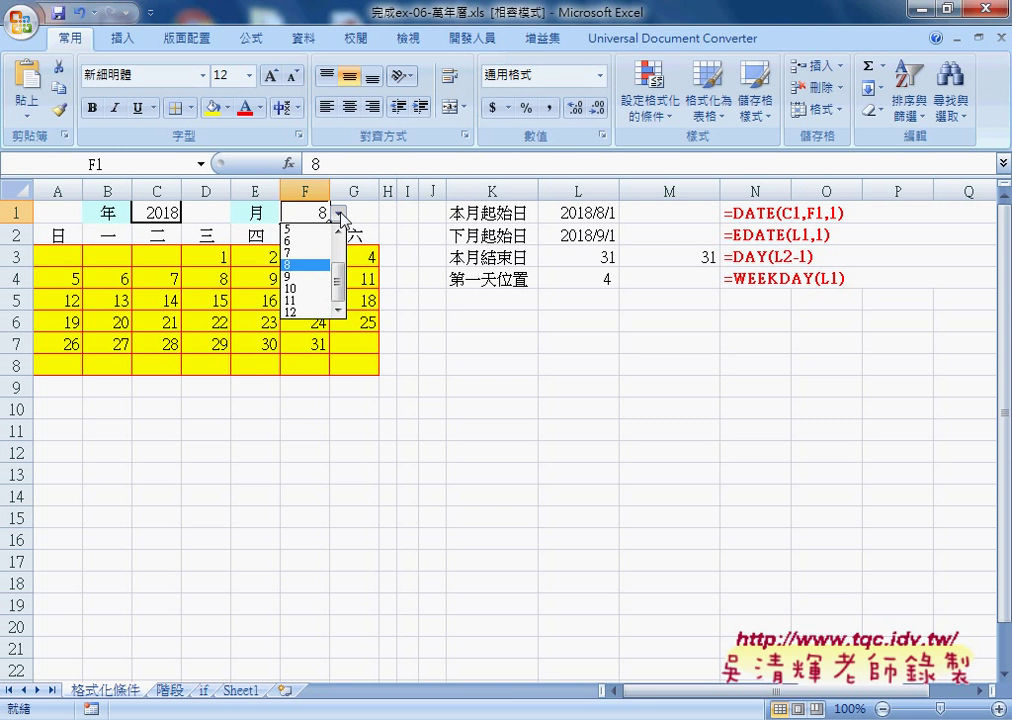
pyautogui.click(305, 253)
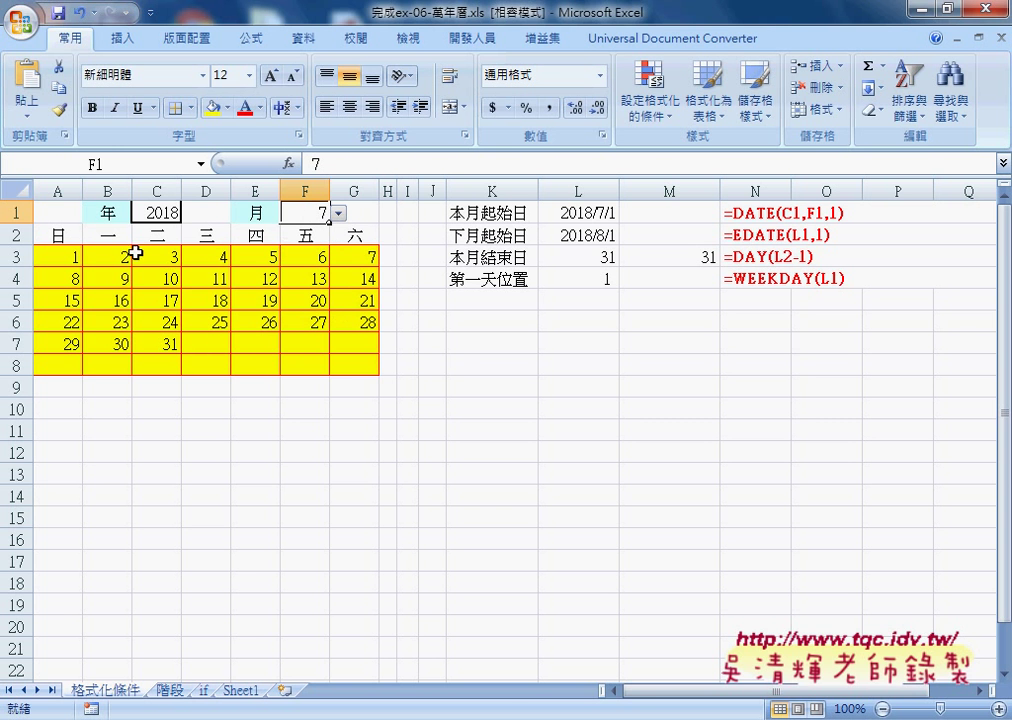
pyautogui.click(70, 257)
# Select the A3:G8 day grid, then A3, and expand the formula bar to show the whole formula.
pyautogui.moveTo(70, 257); pyautogui.dragTo(368, 365)
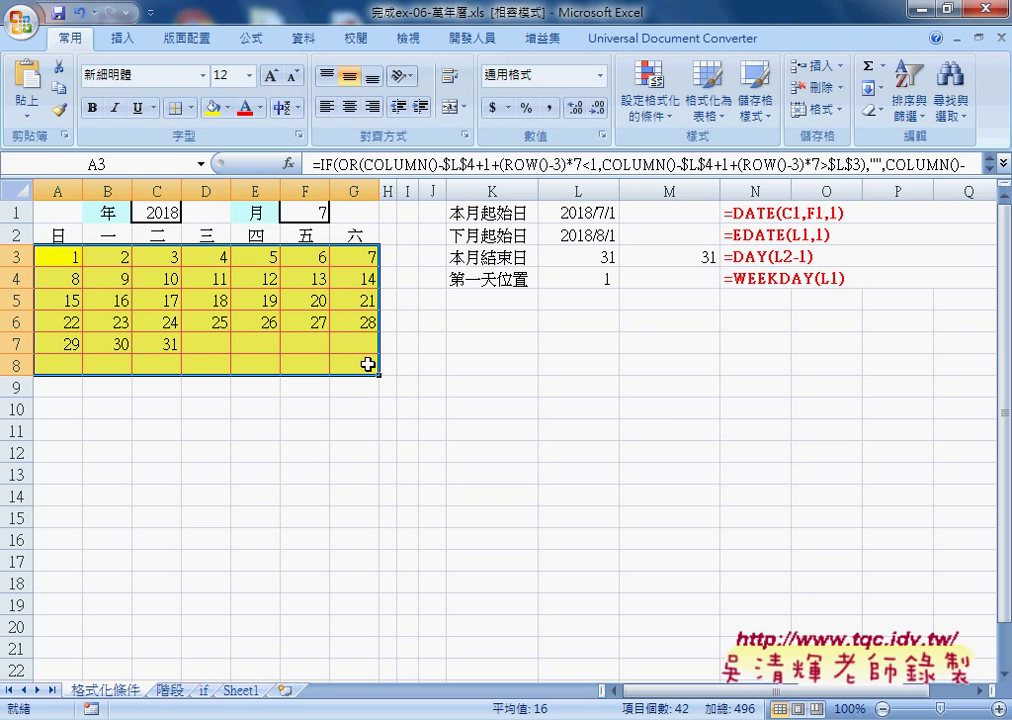
pyautogui.click(72, 257)
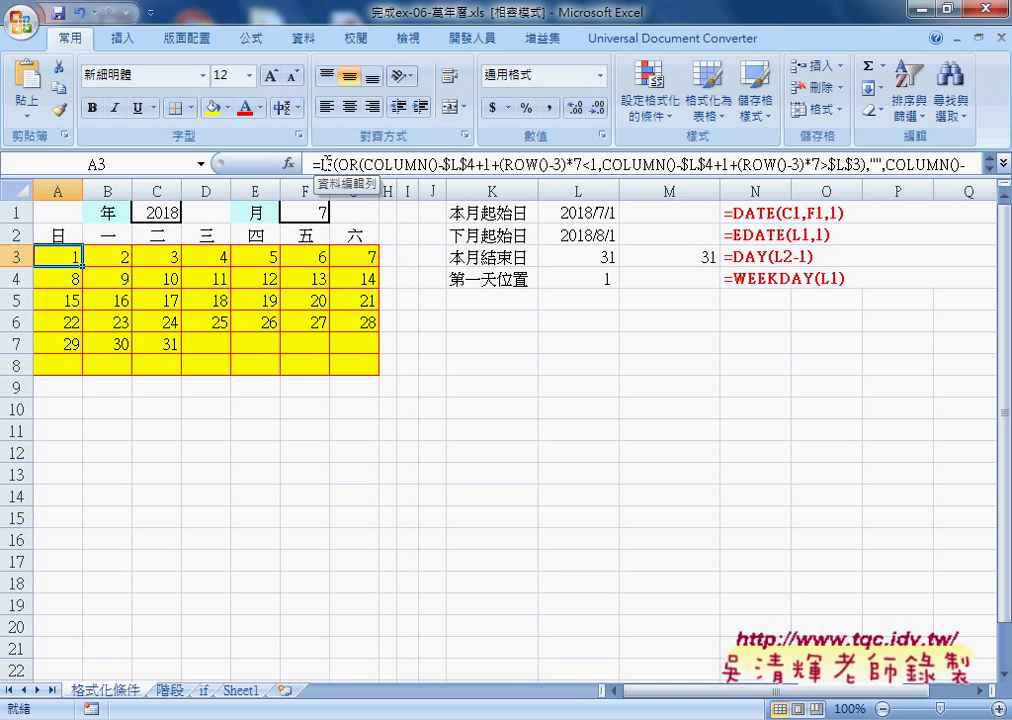
pyautogui.moveTo(988, 178); pyautogui.dragTo(988, 218)
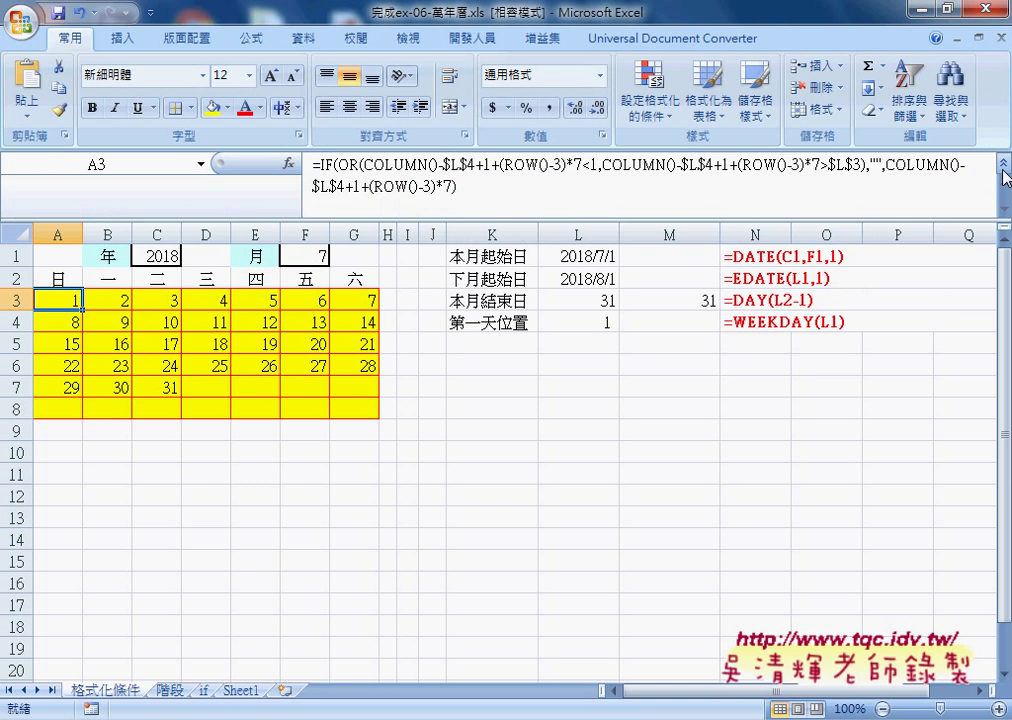
# Highlight A3's first OR condition and underline the <1 test, $L$3 limit and day expression.
pyautogui.doubleClick(418, 165)
pyautogui.moveTo(420, 165); pyautogui.dragTo(586, 165)
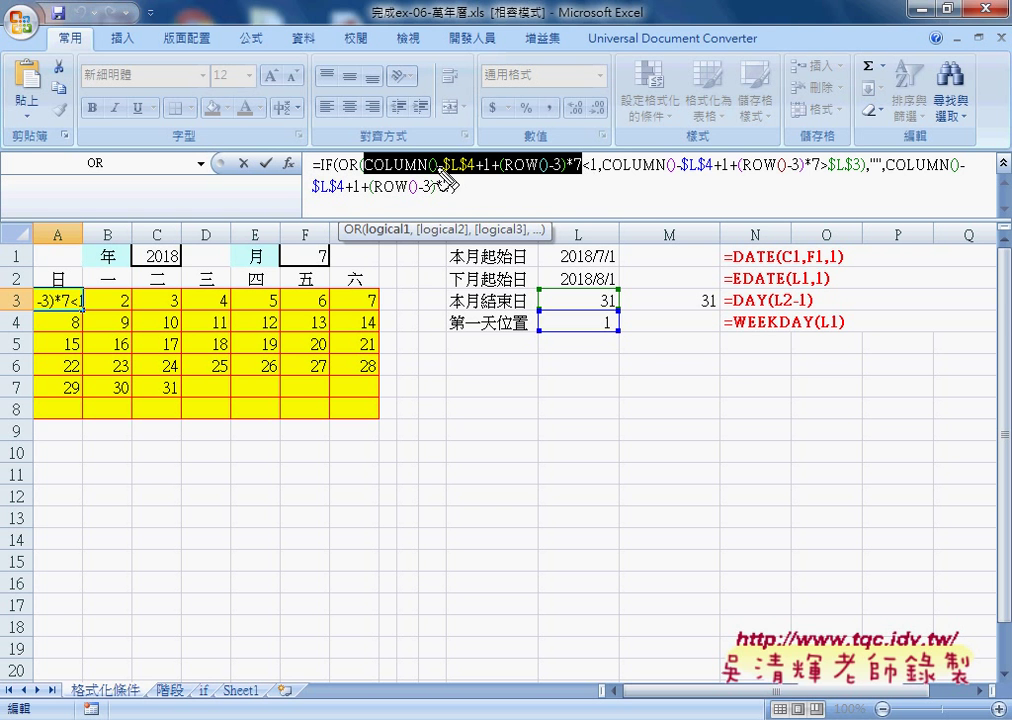
pyautogui.moveTo(365, 176); pyautogui.dragTo(815, 172)
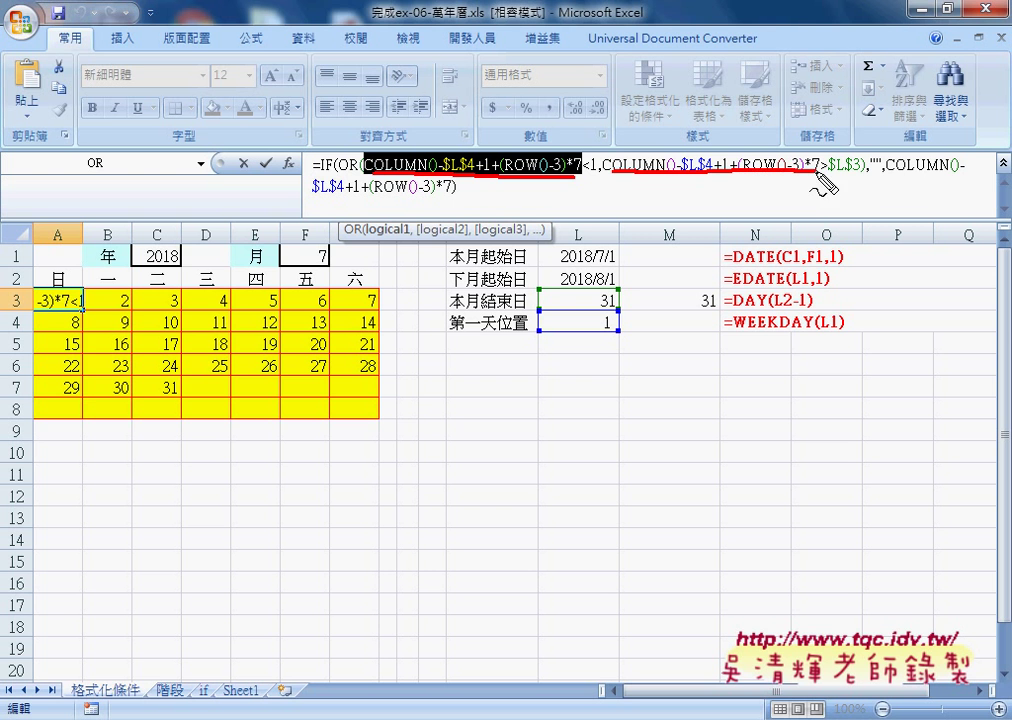
pyautogui.moveTo(584, 173); pyautogui.dragTo(598, 172)
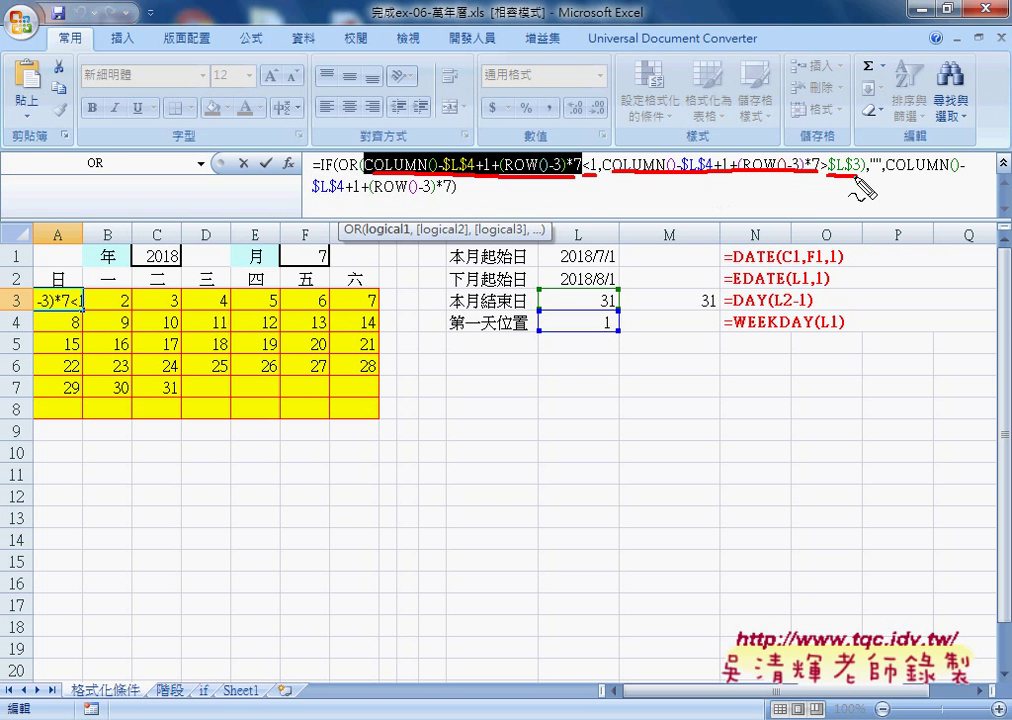
pyautogui.moveTo(826, 173); pyautogui.dragTo(955, 172)
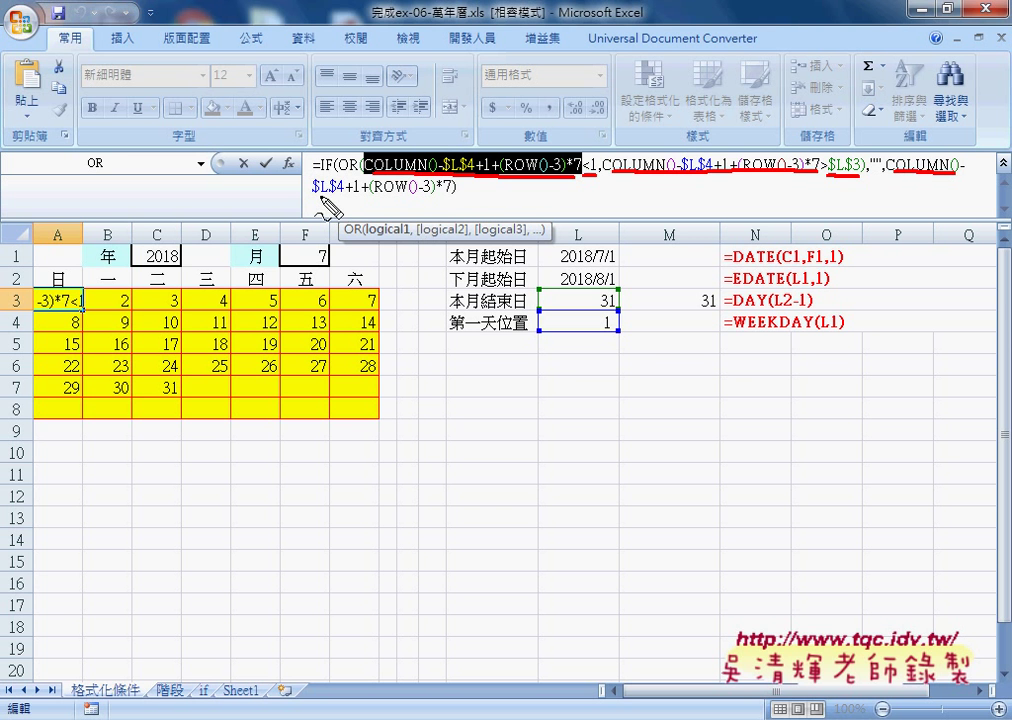
pyautogui.moveTo(313, 198); pyautogui.dragTo(455, 196)
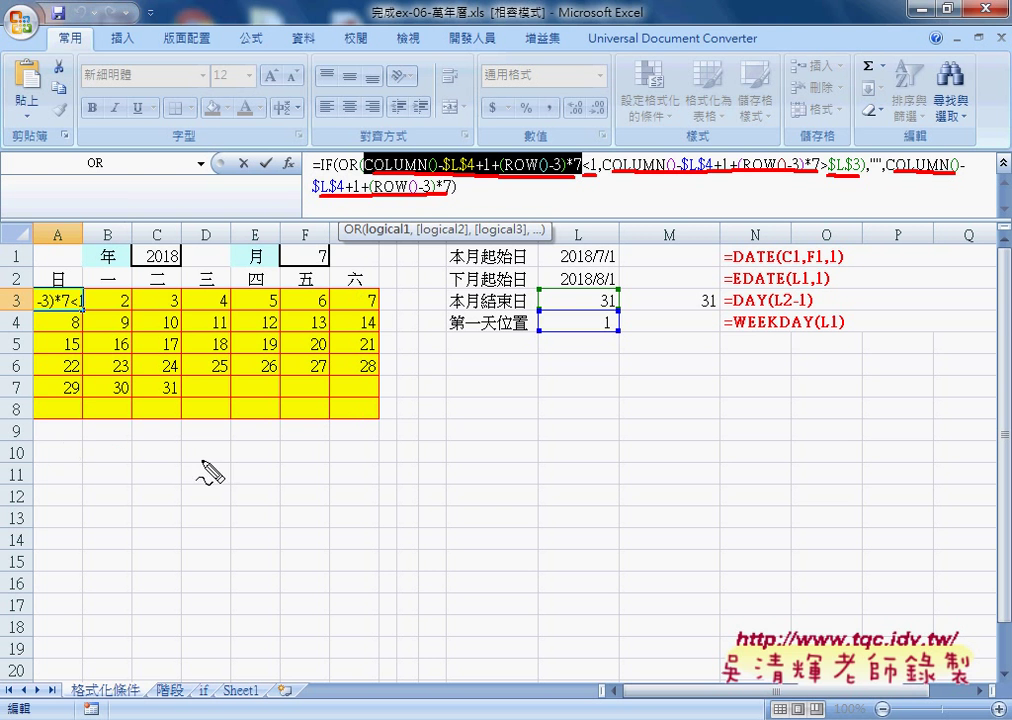
# Circle the day grid, year 2018 and month 7, and arrow from the month via the helper cells to the grid.
pyautogui.moveTo(140, 462); pyautogui.dragTo(155, 440)
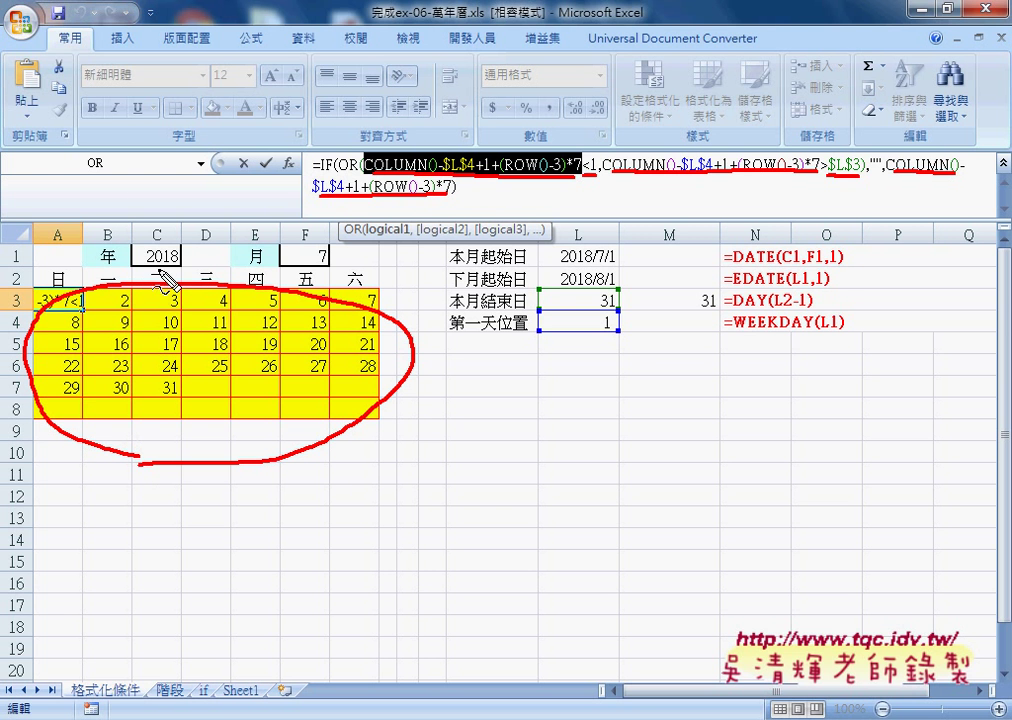
pyautogui.moveTo(172, 243); pyautogui.dragTo(178, 268)
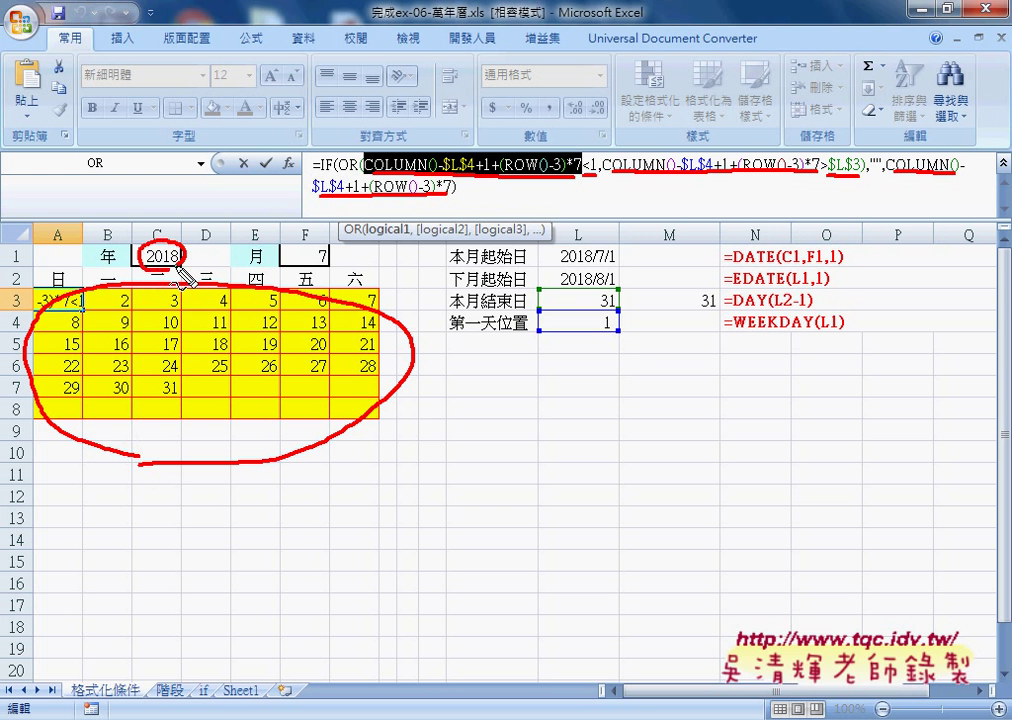
pyautogui.moveTo(300, 248); pyautogui.dragTo(292, 262)
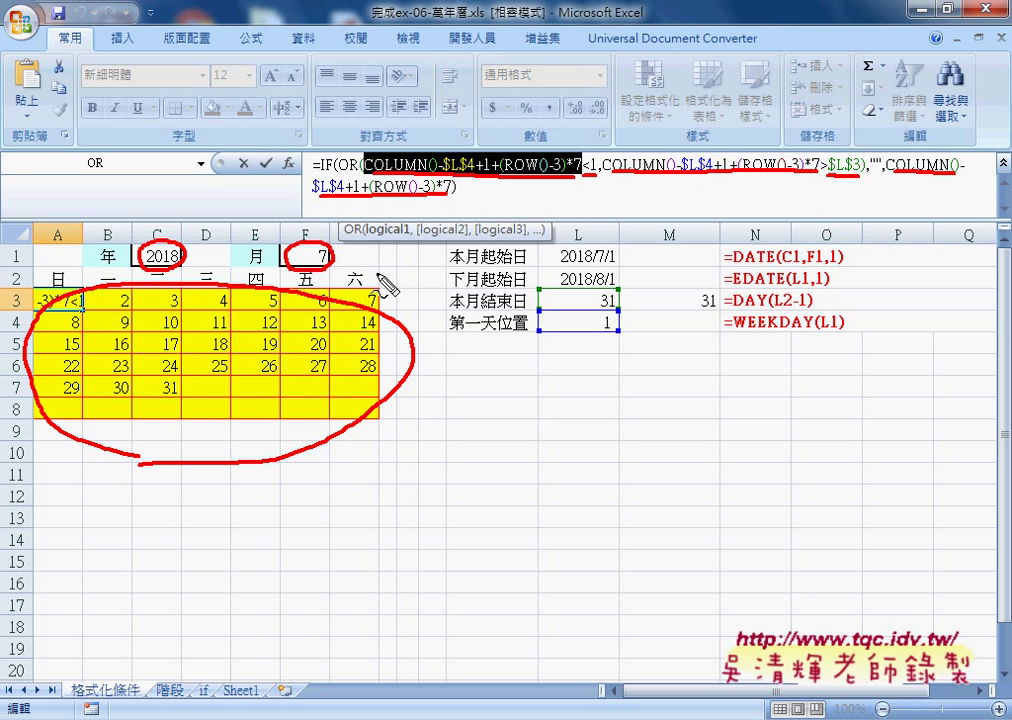
pyautogui.moveTo(402, 272); pyautogui.dragTo(446, 286)
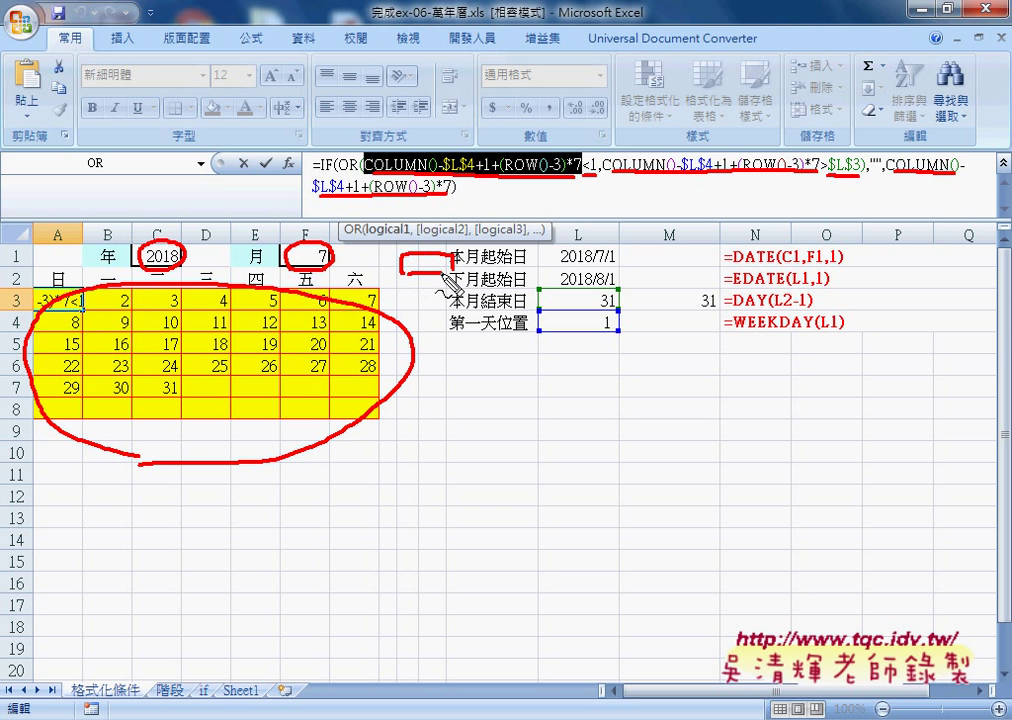
pyautogui.moveTo(330, 266); pyautogui.dragTo(390, 266)
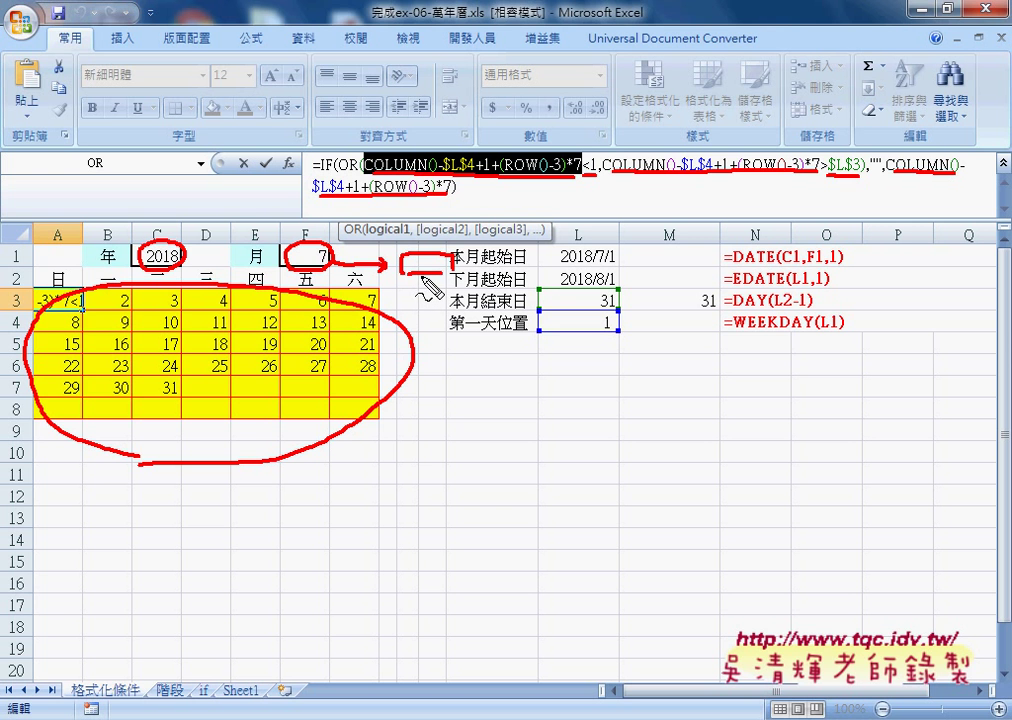
pyautogui.moveTo(424, 268)
pyautogui.mouseDown()
pyautogui.moveTo(423, 292)
pyautogui.moveTo(397, 300)
pyautogui.mouseUp()
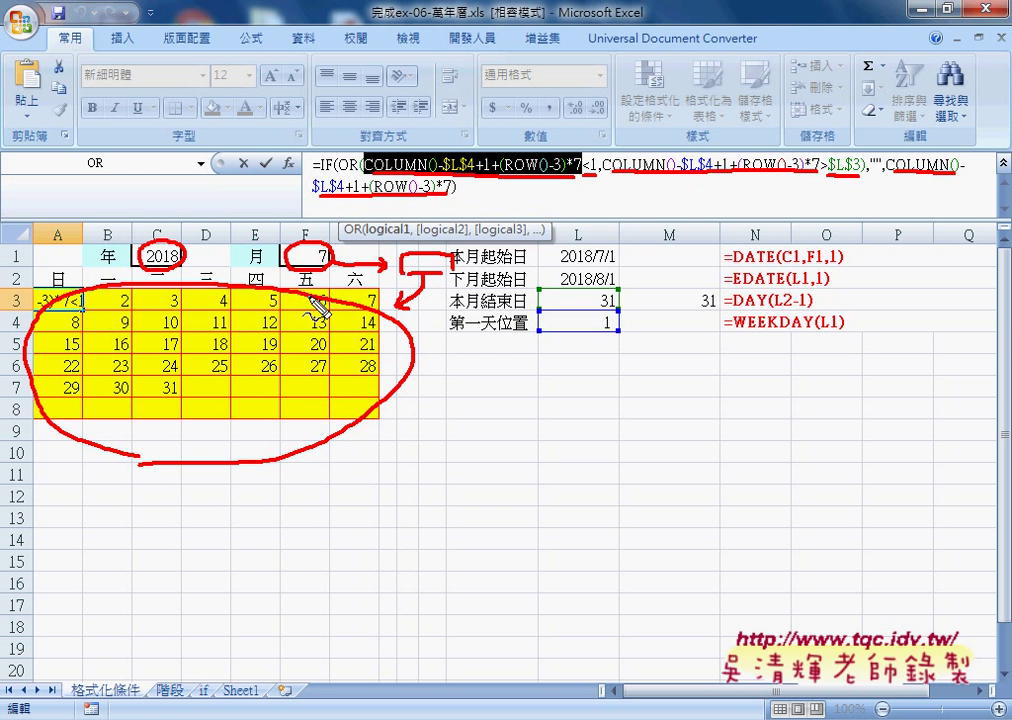